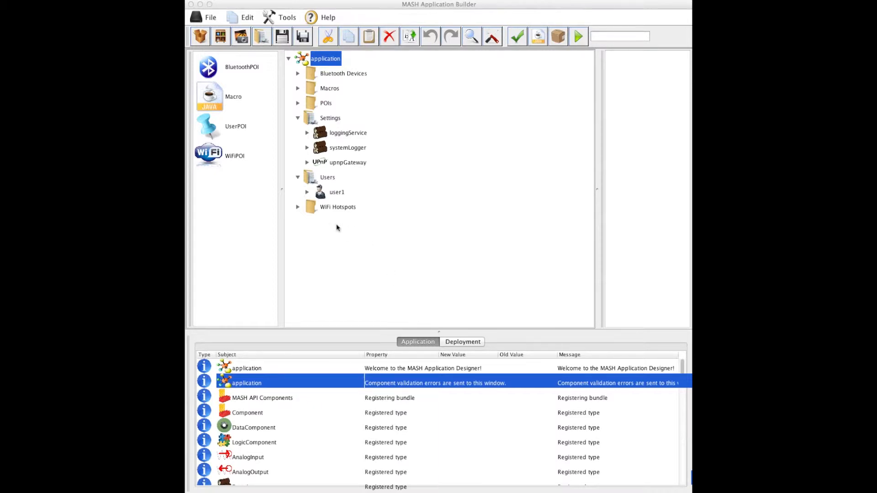
Import the android, caddx, axis, j2ee, loggers and tts .var packages into the application
click(204, 35)
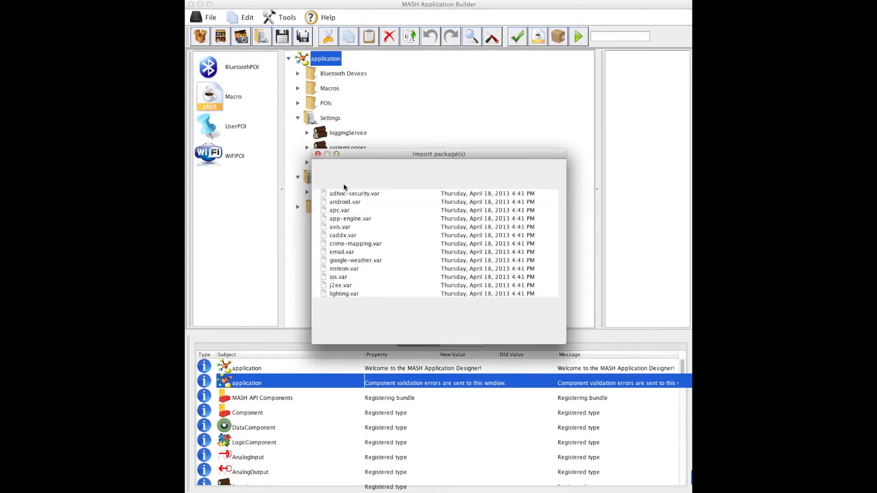
click(345, 204)
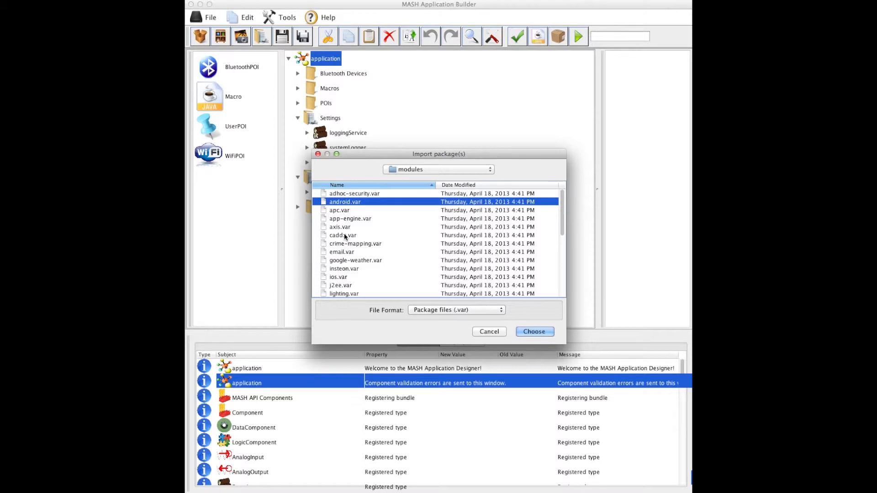
super+click(345, 236)
super+click(343, 227)
scroll(349, 246, down, 1)
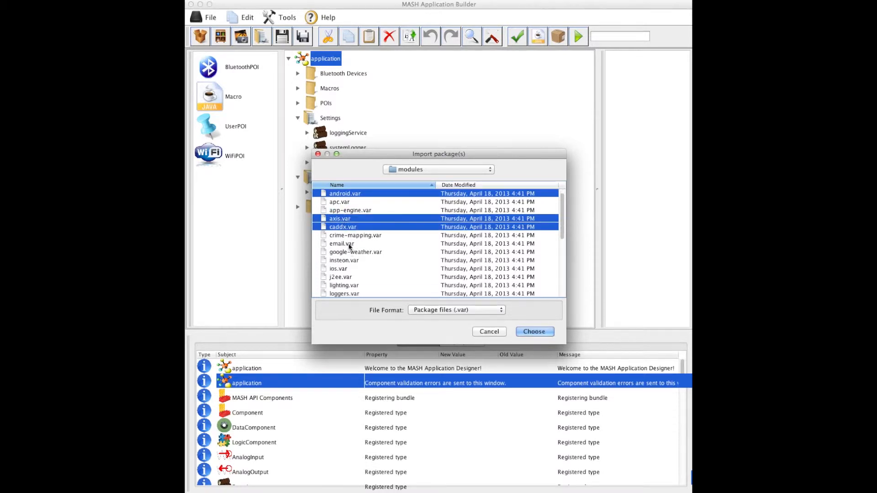
super+click(343, 278)
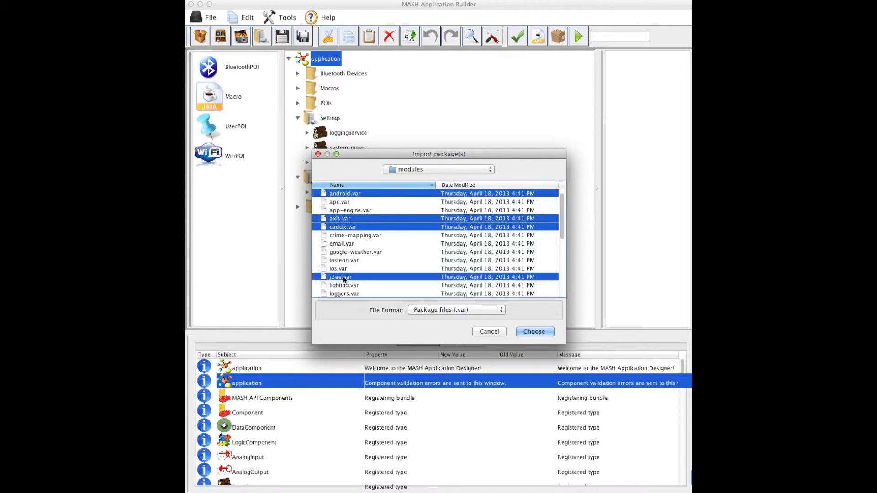
scroll(345, 270, down, 4)
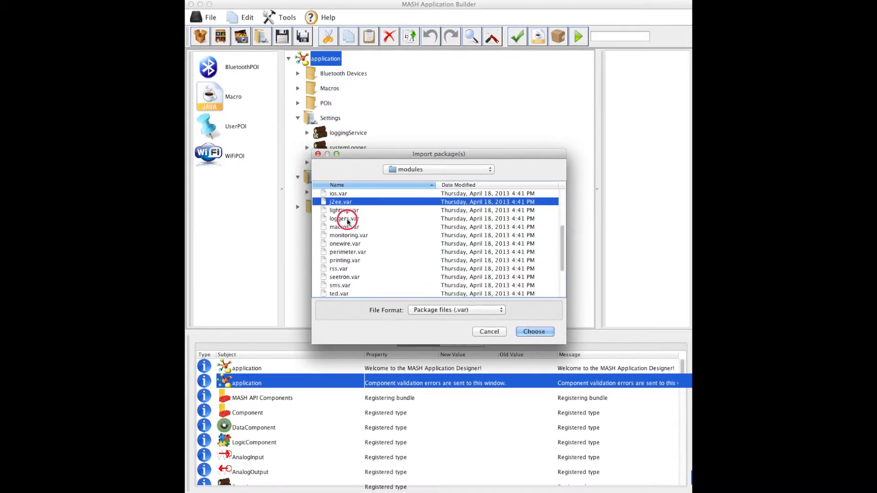
super+click(347, 222)
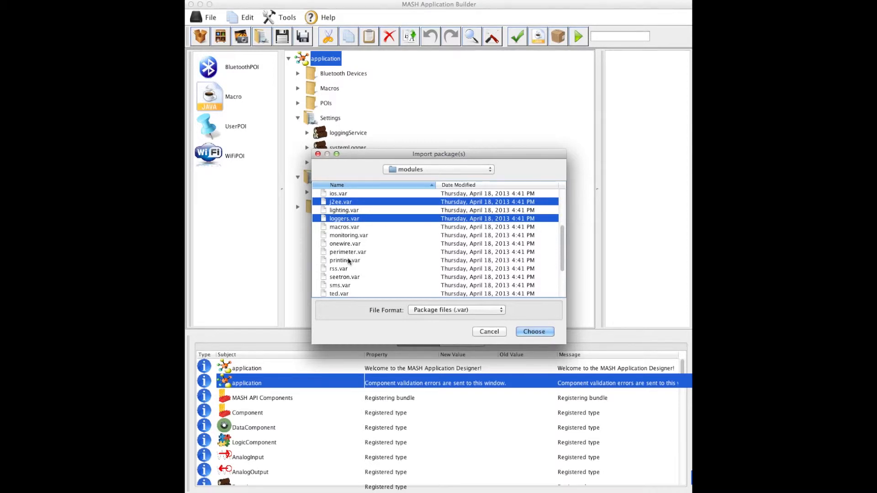
scroll(351, 273, down, 3)
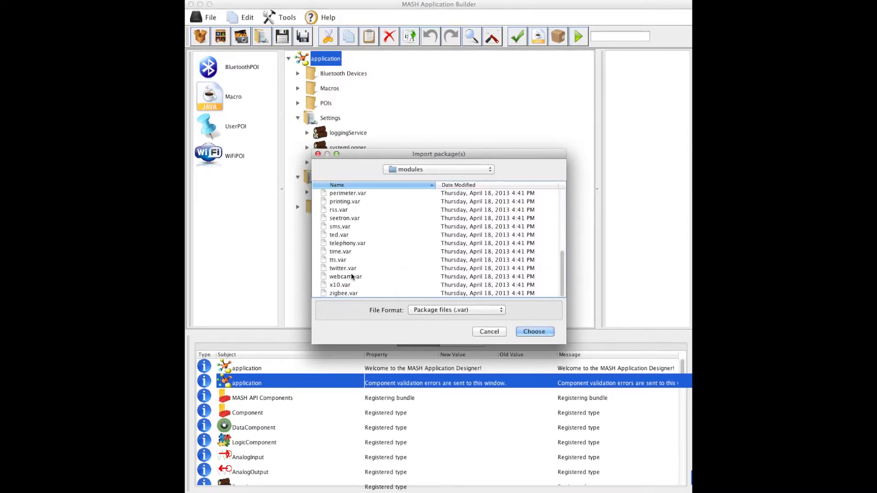
super+click(328, 260)
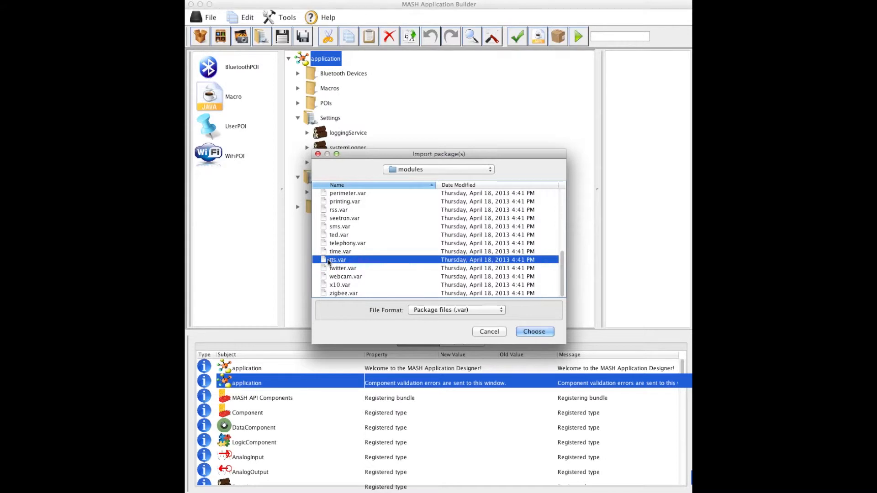
click(529, 332)
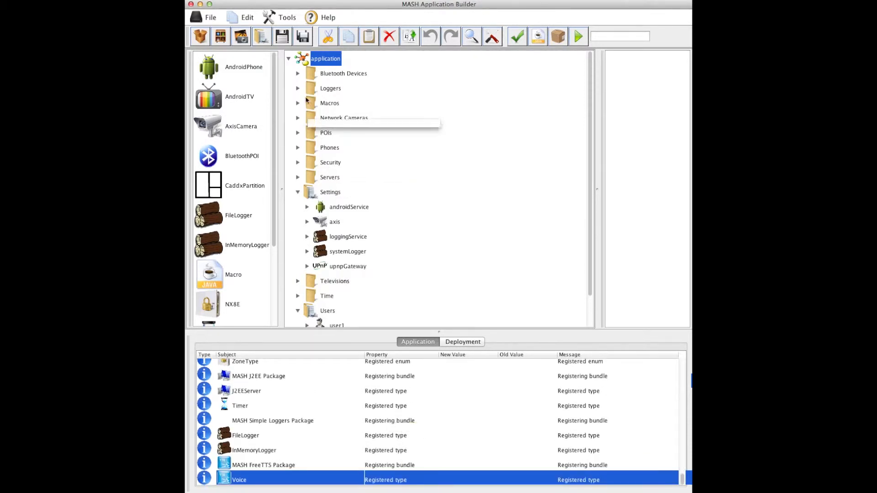
Add an Android phone, Axis network cameras and a file logger to the application
click(220, 69)
double_click(220, 68)
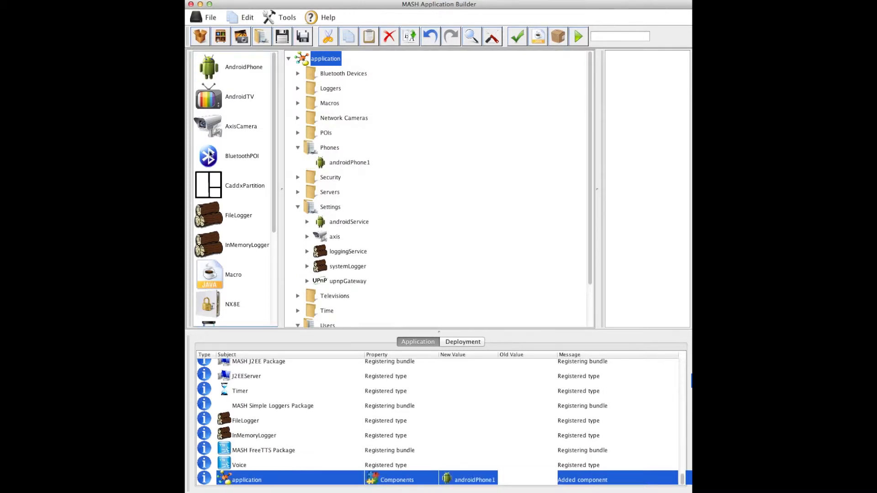
click(208, 129)
double_click(208, 128)
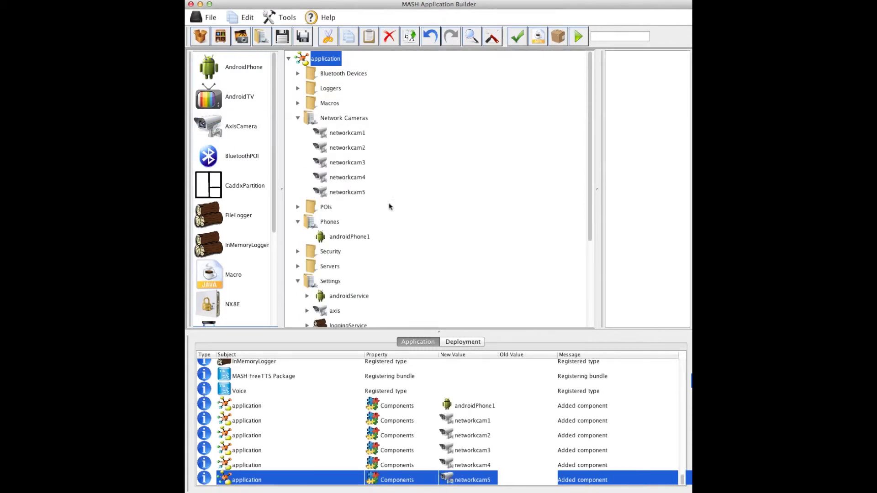
scroll(237, 228, down, 5)
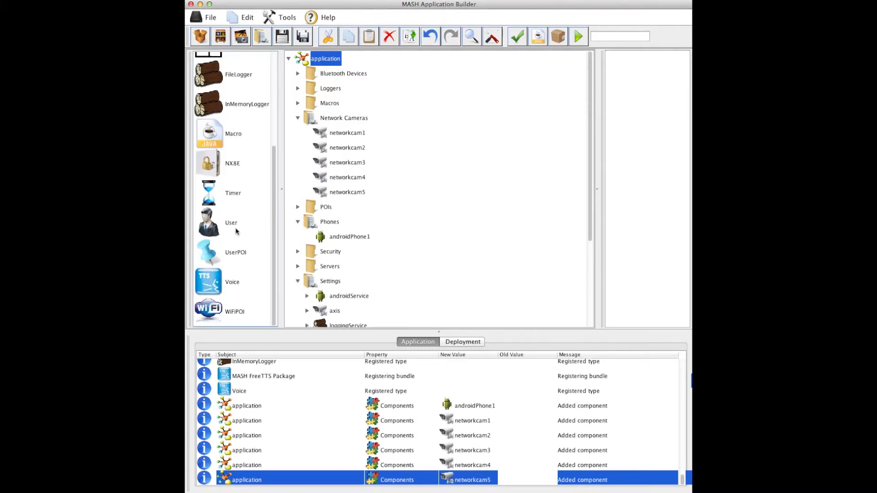
double_click(208, 76)
Add an in-memory logger, an NX8E security panel, a second user and a voice component
click(206, 98)
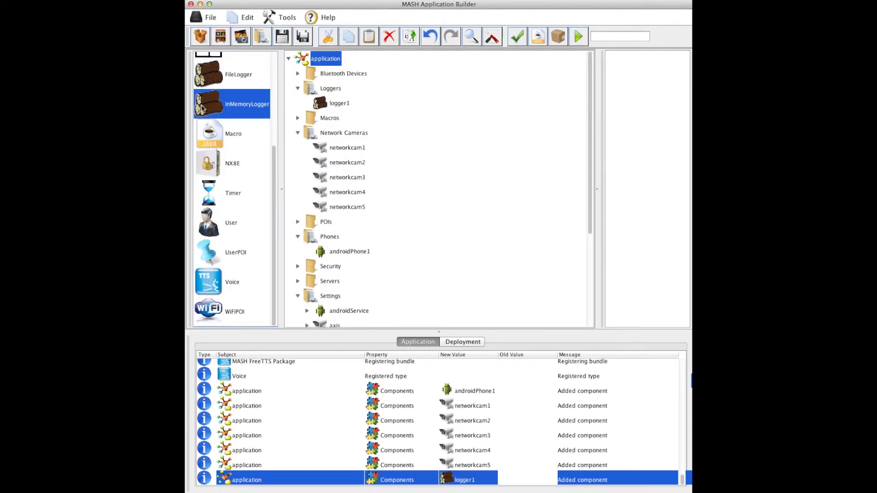
double_click(203, 106)
double_click(208, 164)
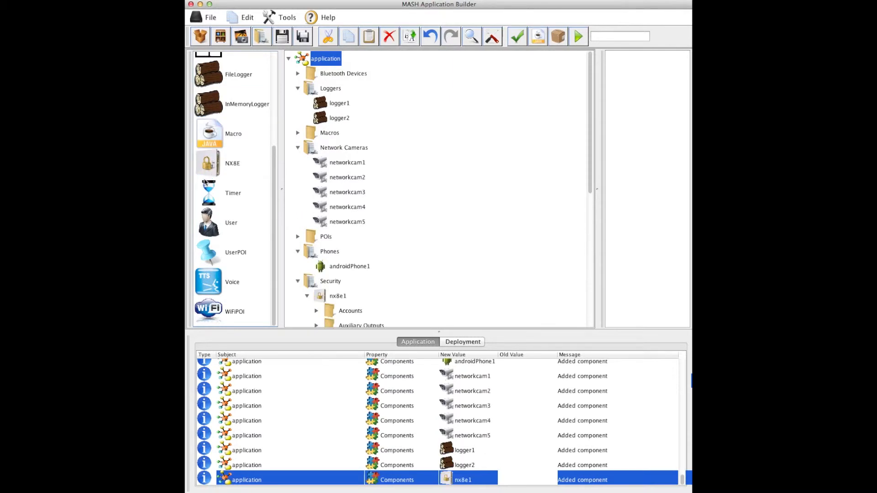
double_click(207, 219)
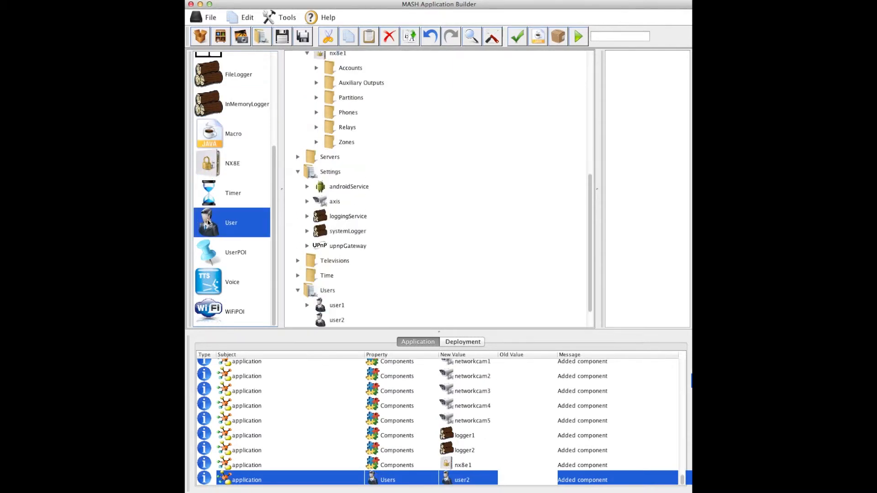
double_click(211, 276)
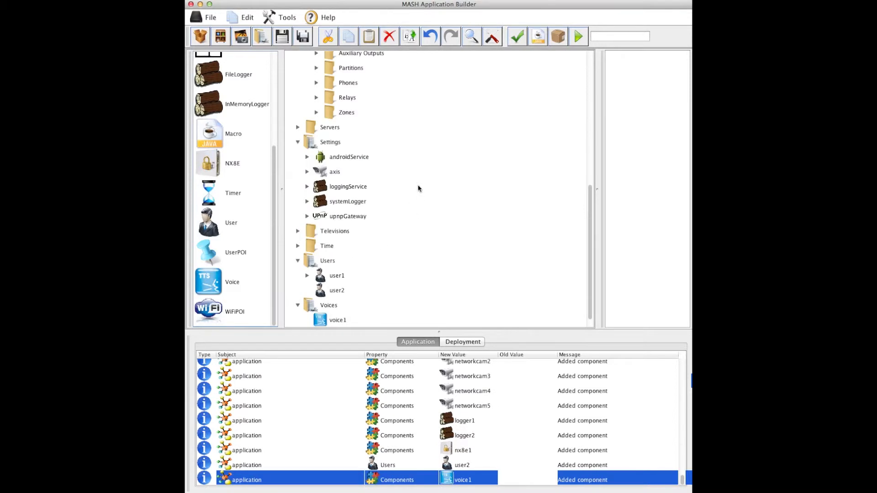
scroll(393, 180, down, 10)
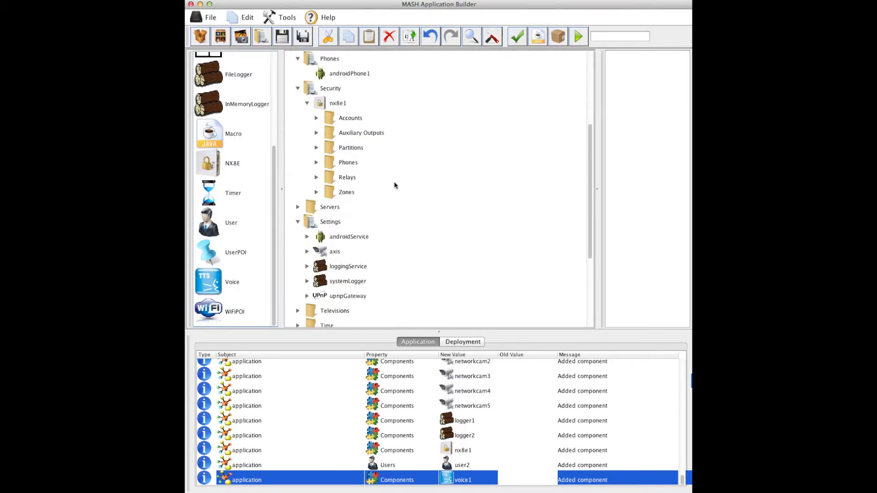
double_click(336, 267)
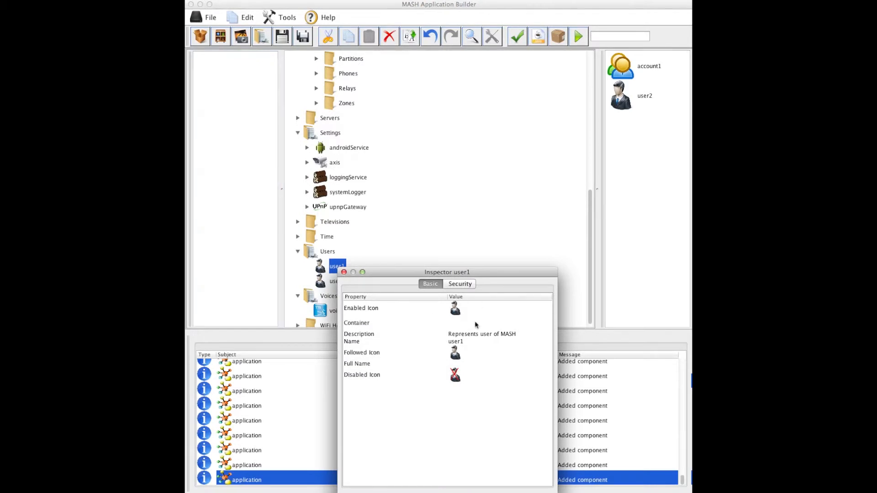
Change user1's Name property to the person's username and close the inspector
click(474, 342)
click(474, 343)
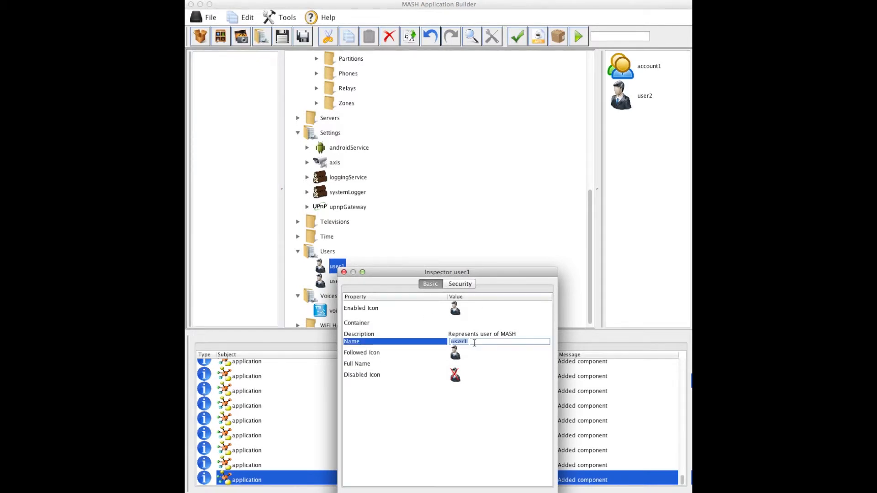
key(Return)
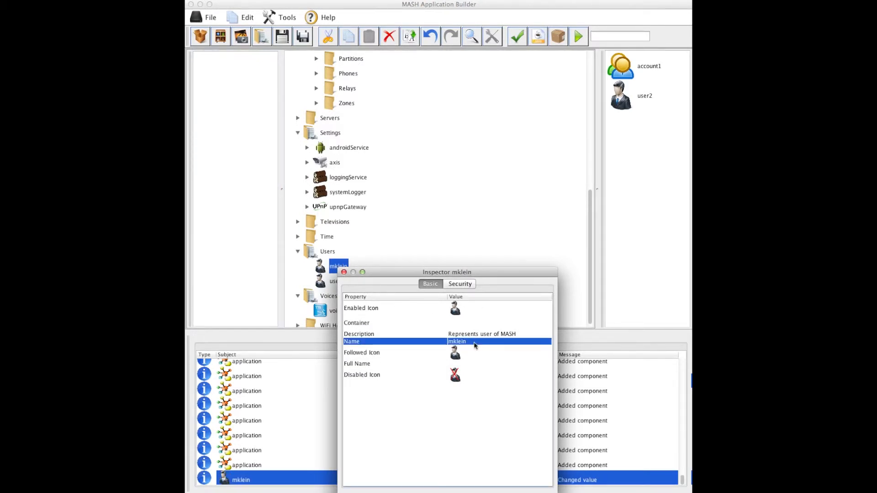
click(344, 272)
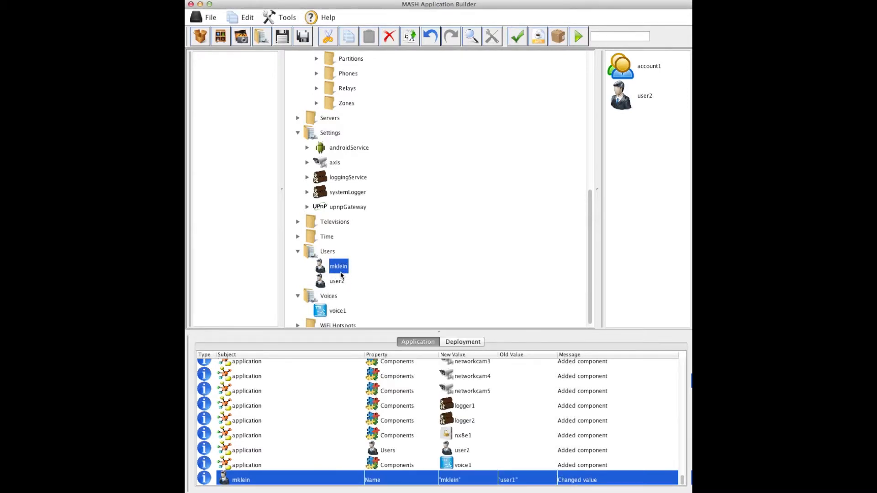
scroll(309, 185, up, 5)
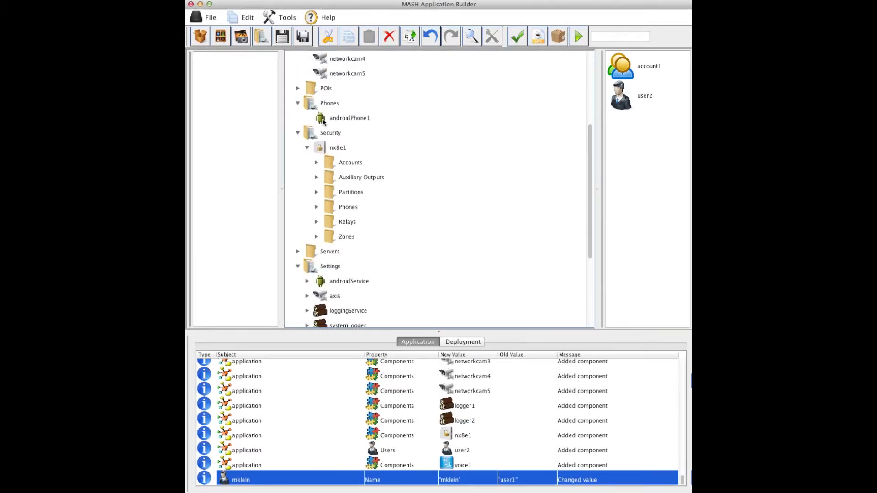
Add a J2EE server under Servers and attach a serial port to it
click(319, 147)
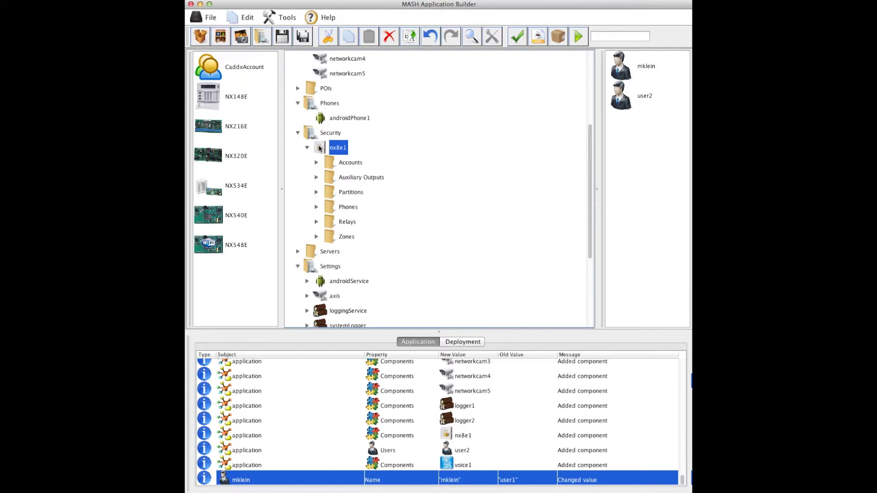
scroll(305, 178, up, 5)
scroll(305, 178, down, 4)
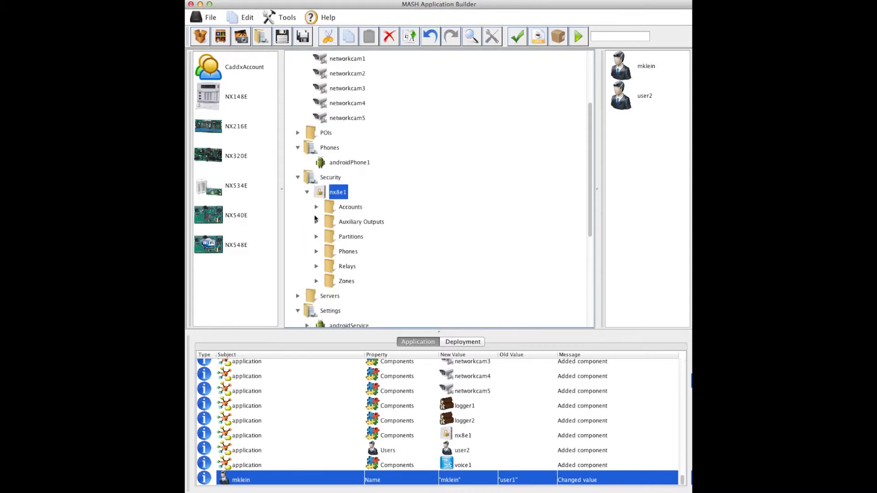
click(308, 296)
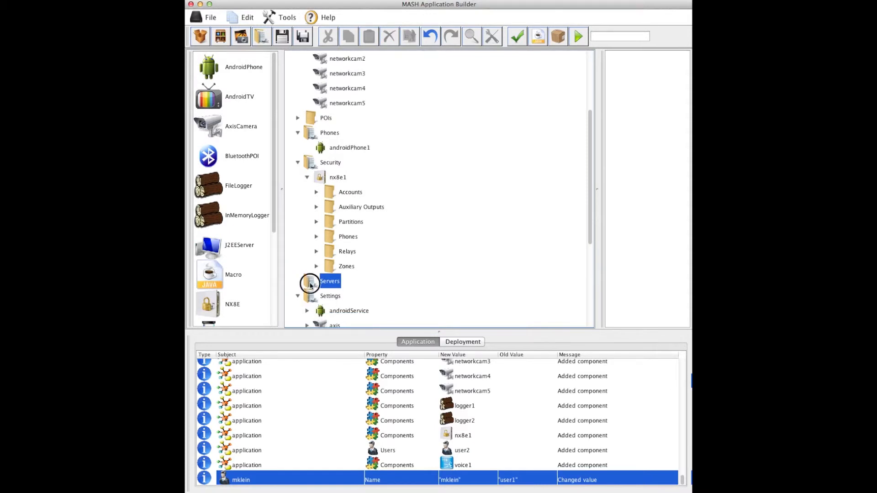
click(228, 246)
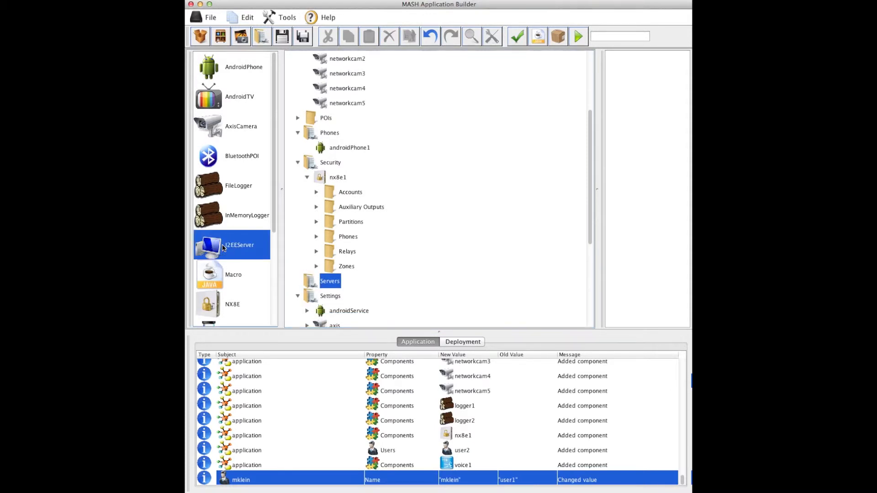
double_click(307, 281)
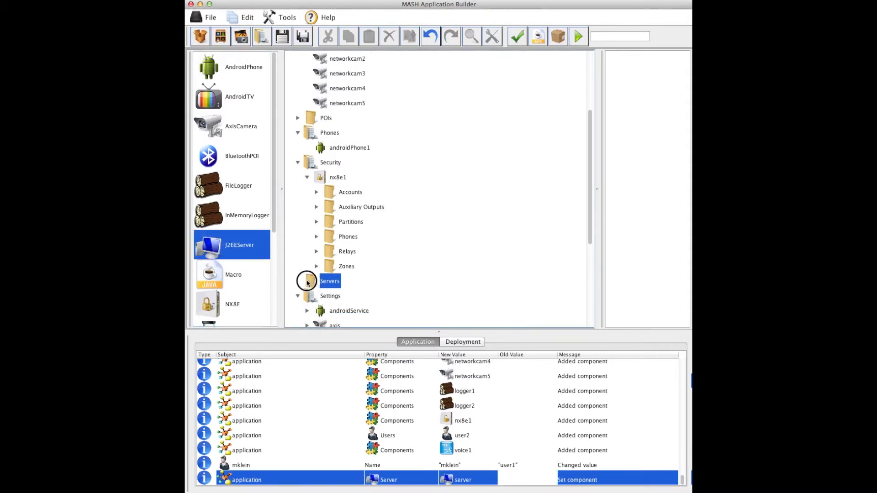
click(332, 298)
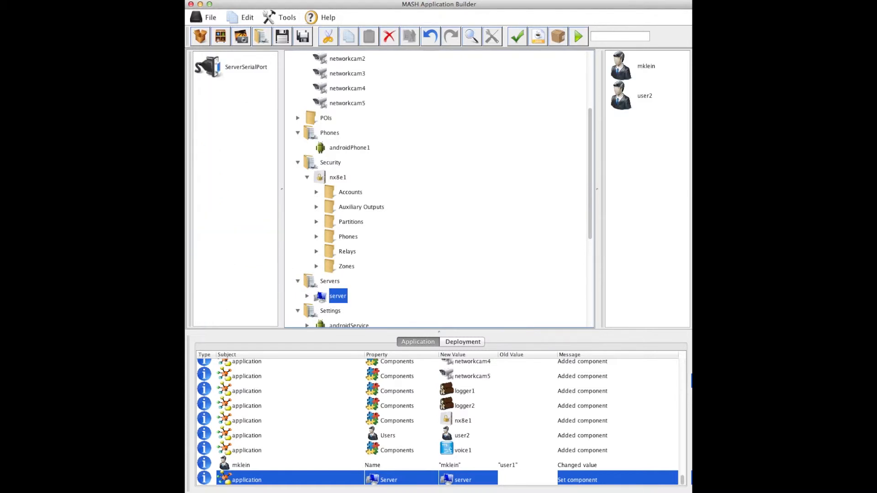
drag(213, 73, 322, 297)
Attach the nx8e1 security panel to the server's ttyUSB1 port
click(306, 296)
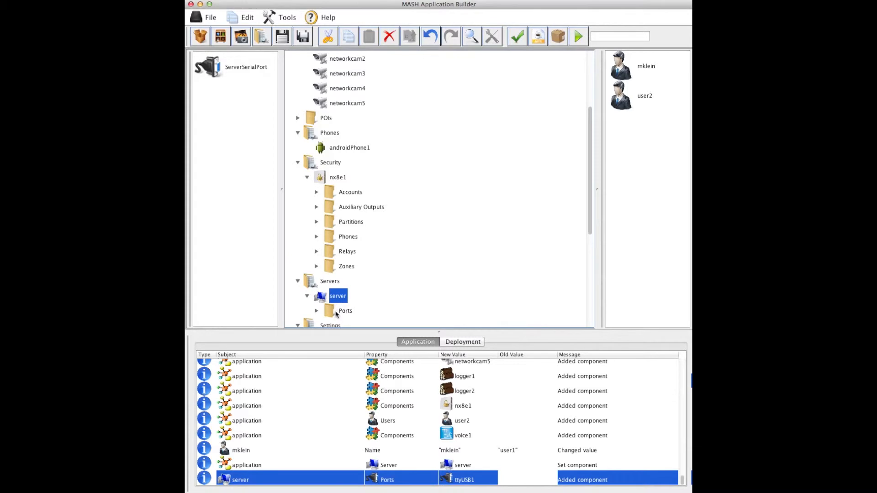
click(338, 321)
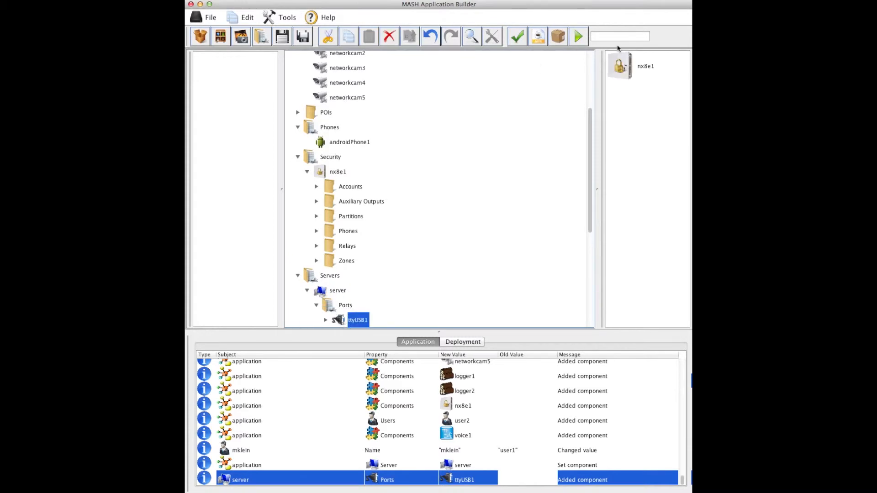
click(618, 68)
drag(618, 68, 355, 322)
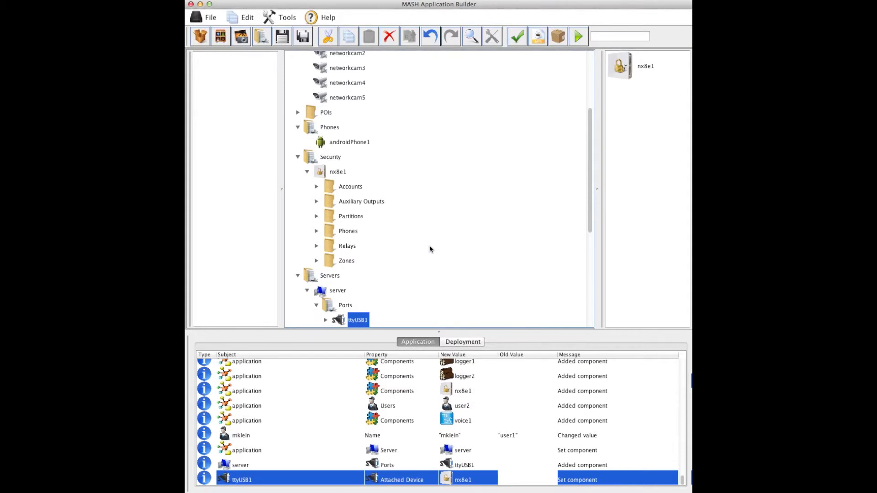
scroll(430, 250, down, 1)
double_click(622, 67)
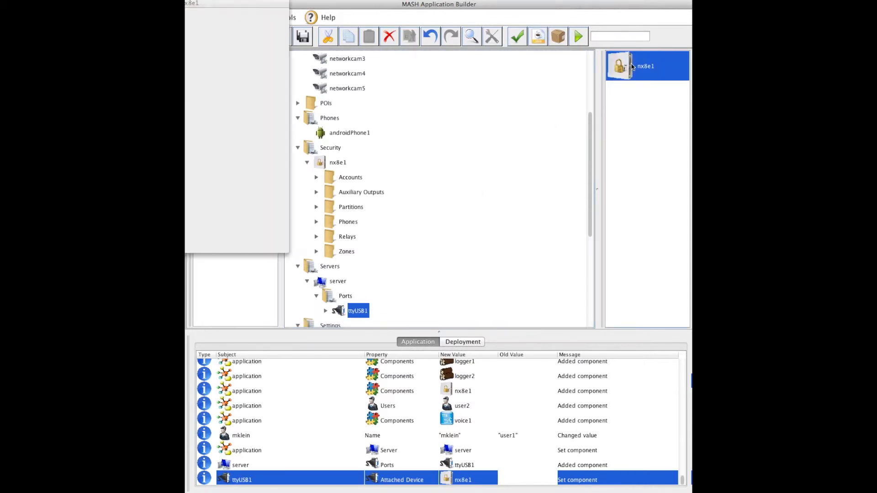
drag(257, 7, 424, 63)
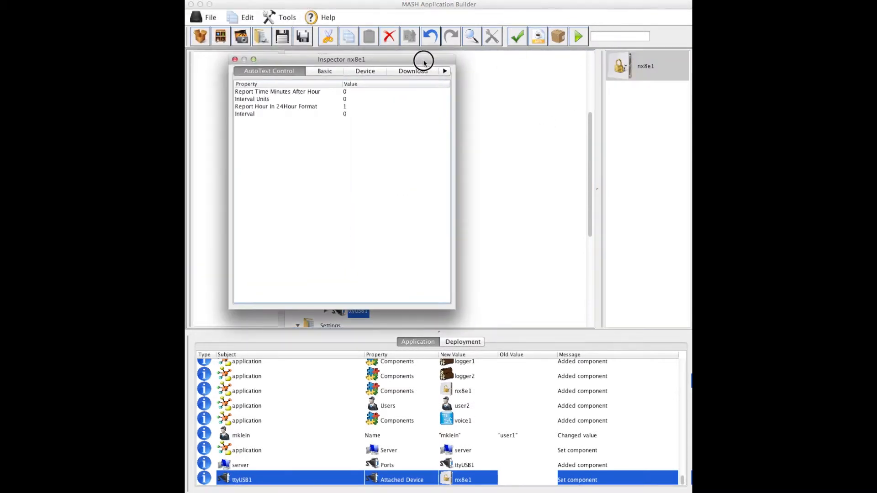
click(443, 71)
click(443, 71)
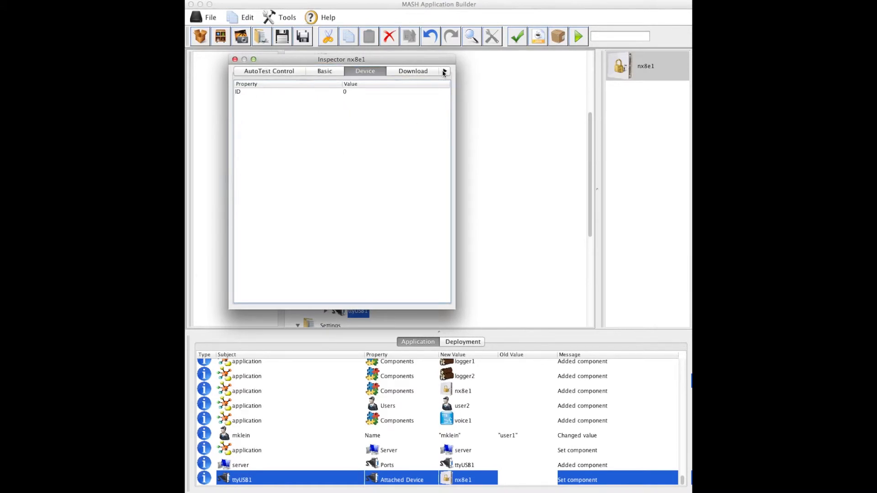
click(443, 72)
click(443, 71)
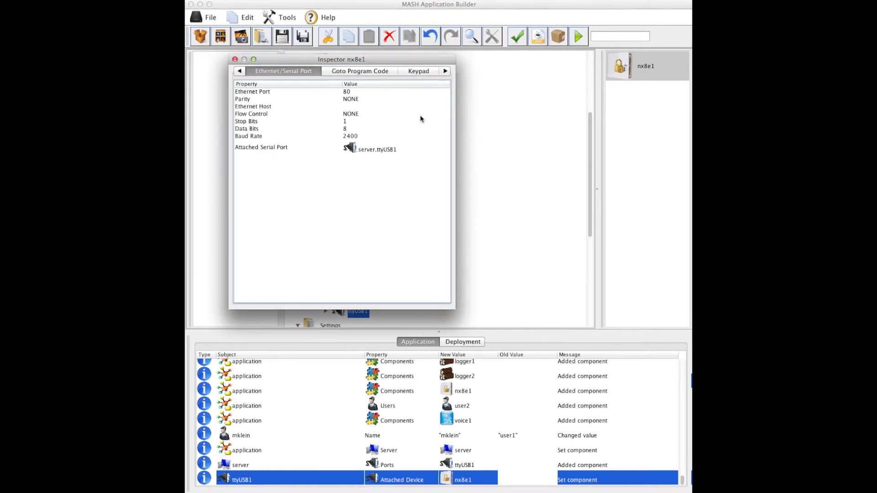
click(234, 60)
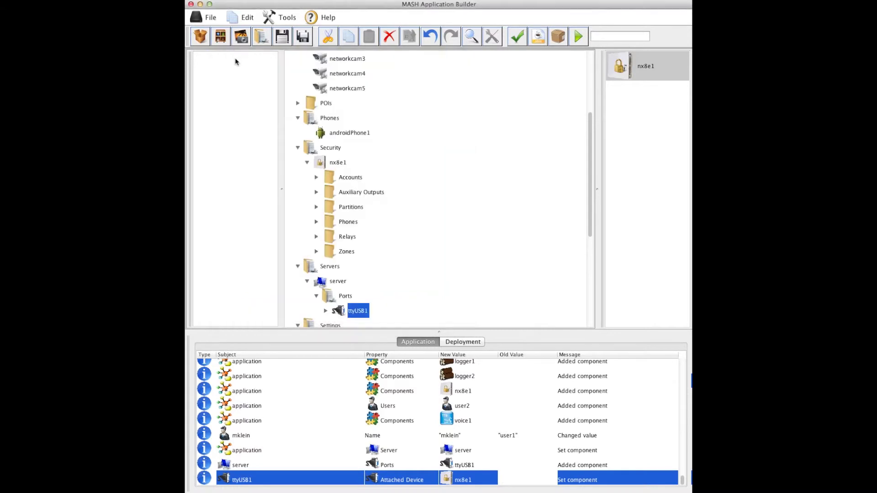
Validate the application and inspect the server's missing Login error in its properties
click(292, 20)
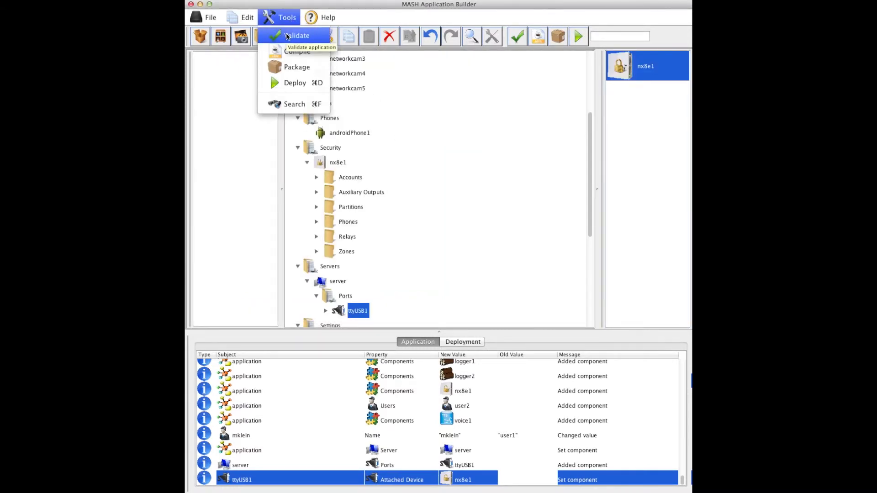
click(286, 36)
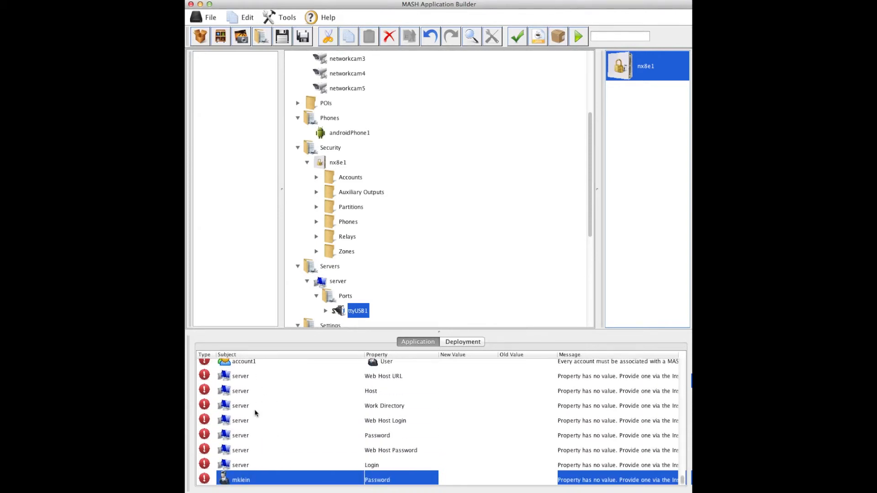
click(259, 405)
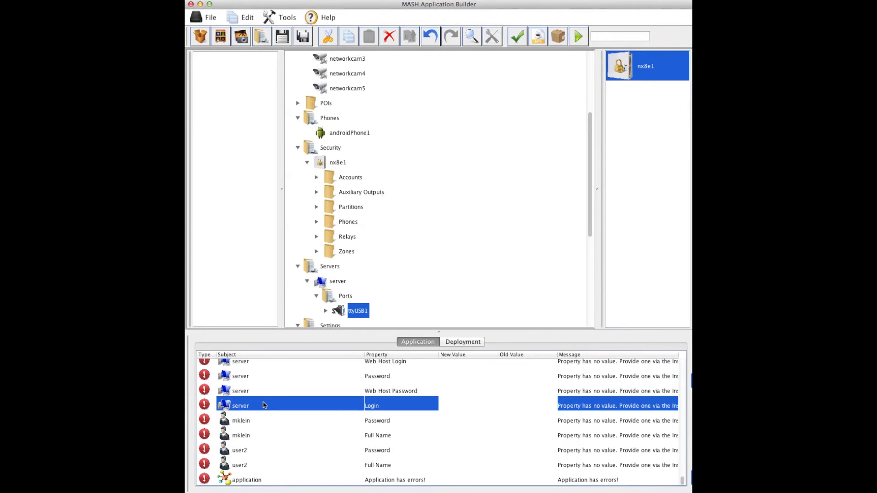
double_click(260, 405)
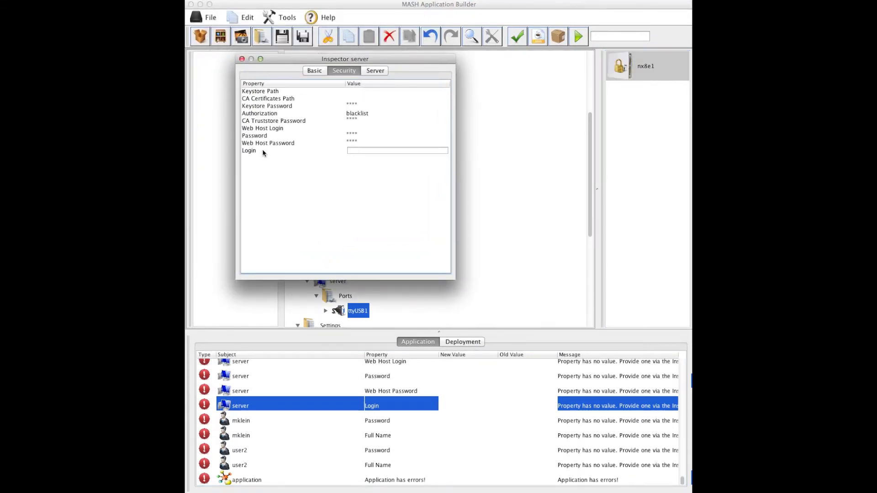
click(241, 59)
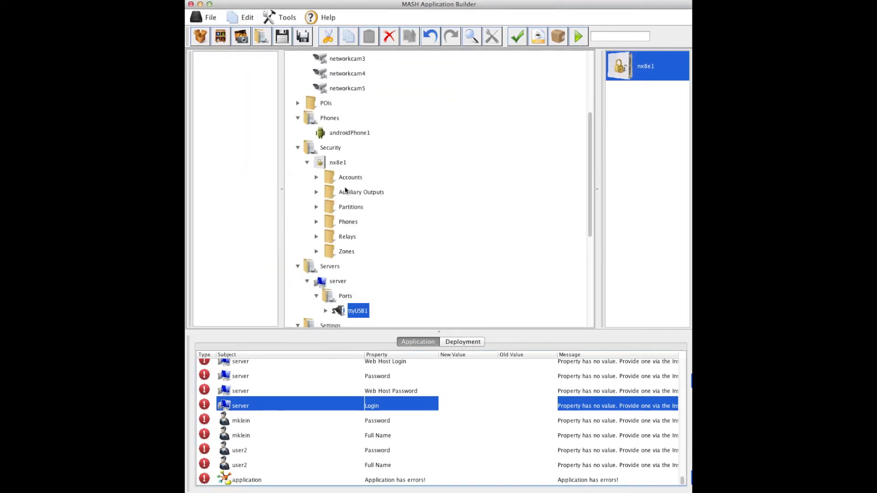
Open the nx8e1 actions menu and dismiss it without choosing an action
click(337, 165)
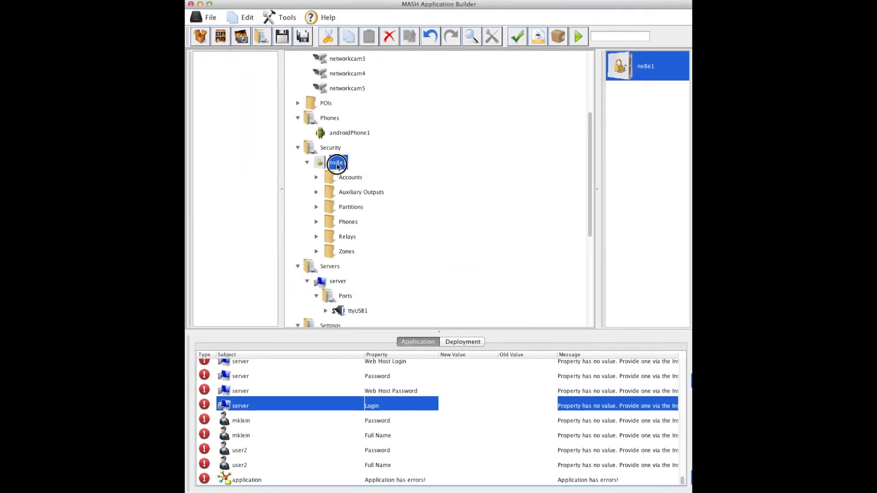
right_click(338, 165)
mouse_move(379, 332)
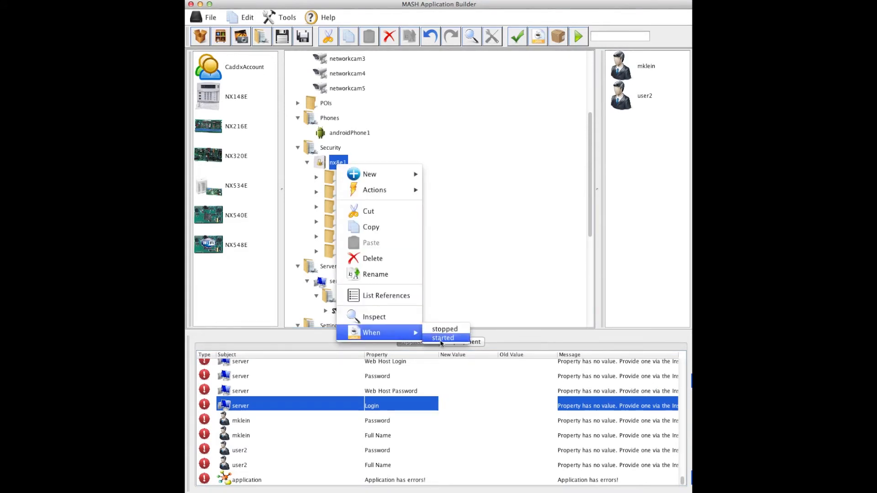
click(464, 244)
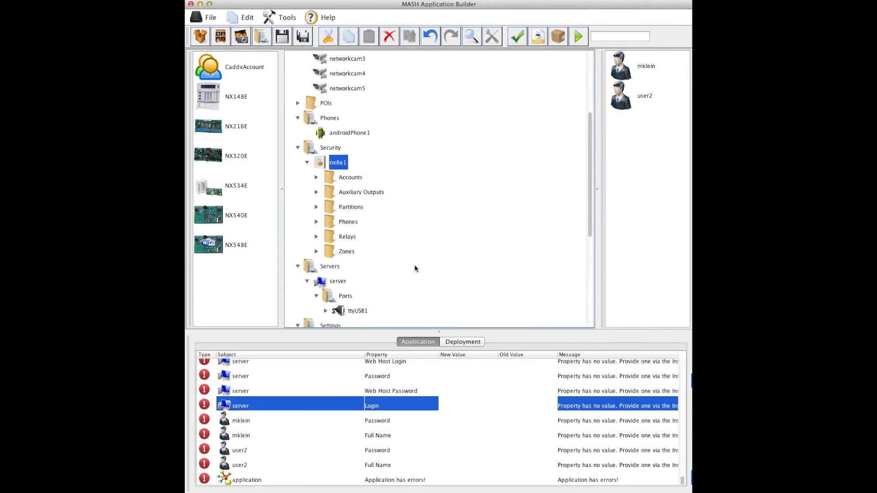
scroll(415, 268, down, 5)
Route AxisCamera.motionDetected to androidPhone1, logger1, logger2 and voice1 in loggingService's event editor
click(329, 223)
scroll(329, 224, down, 1)
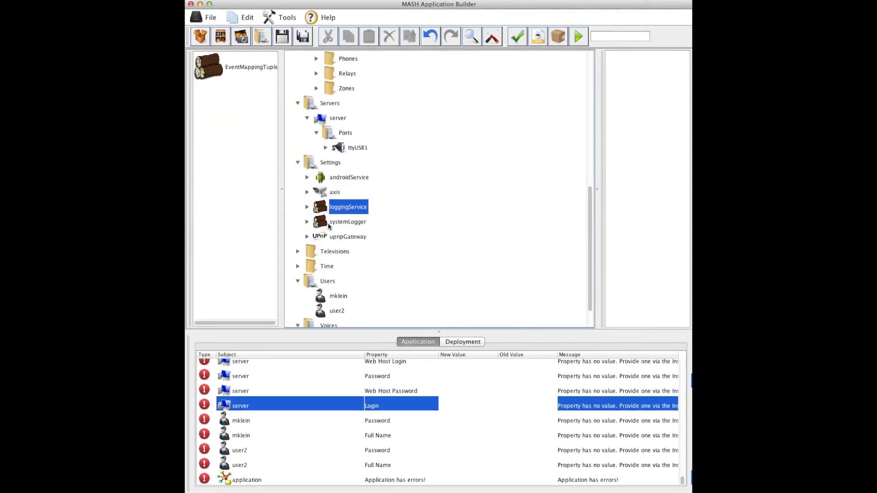
double_click(332, 210)
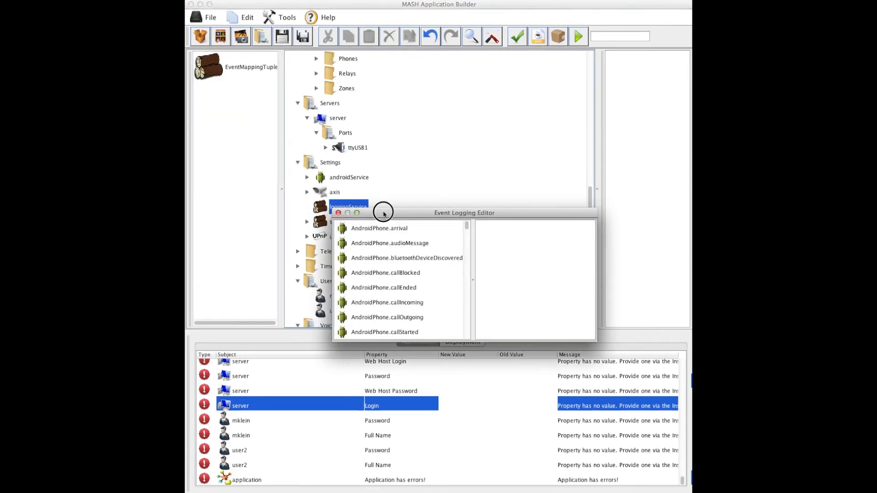
scroll(343, 192, down, 6)
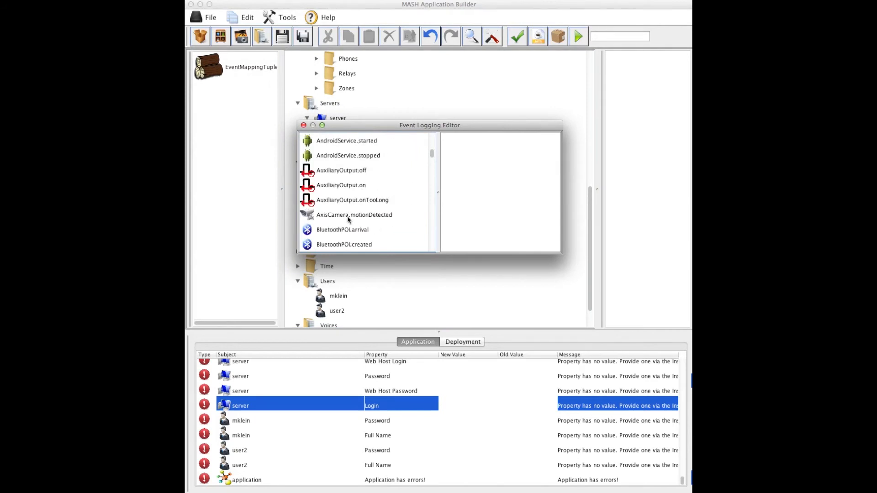
click(348, 216)
scroll(349, 216, down, 1)
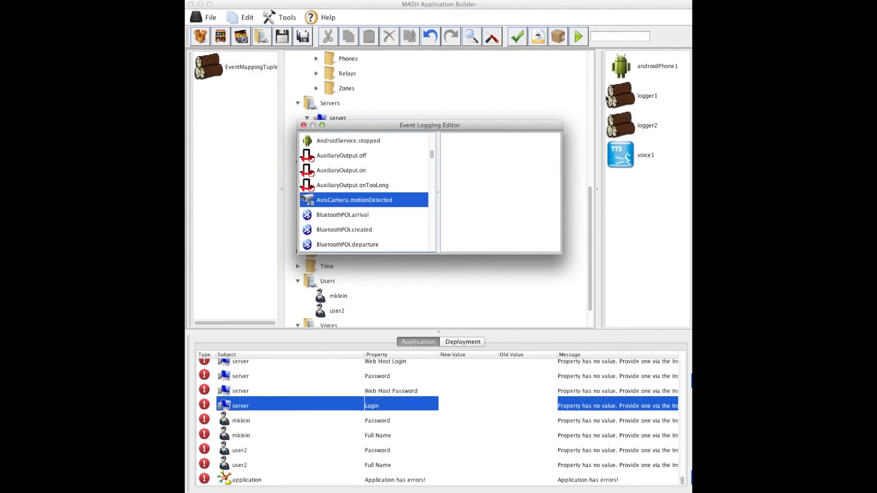
click(626, 95)
key(super+a)
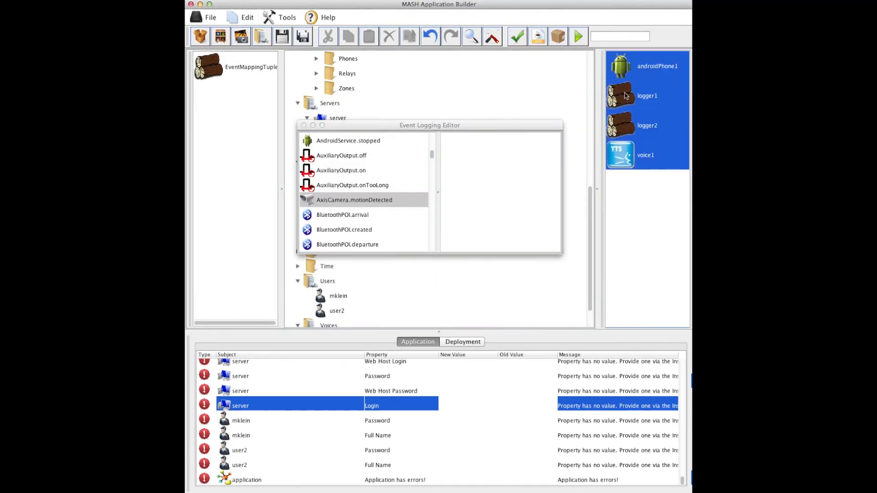
drag(625, 95, 485, 167)
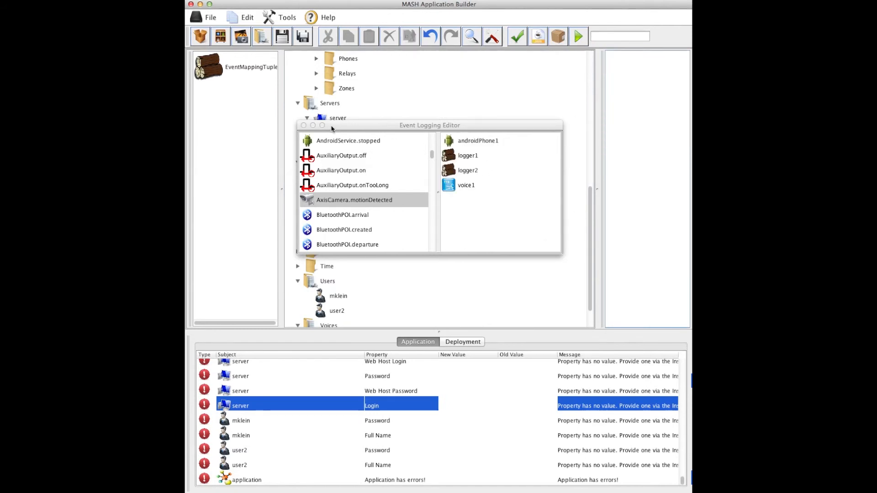
click(303, 125)
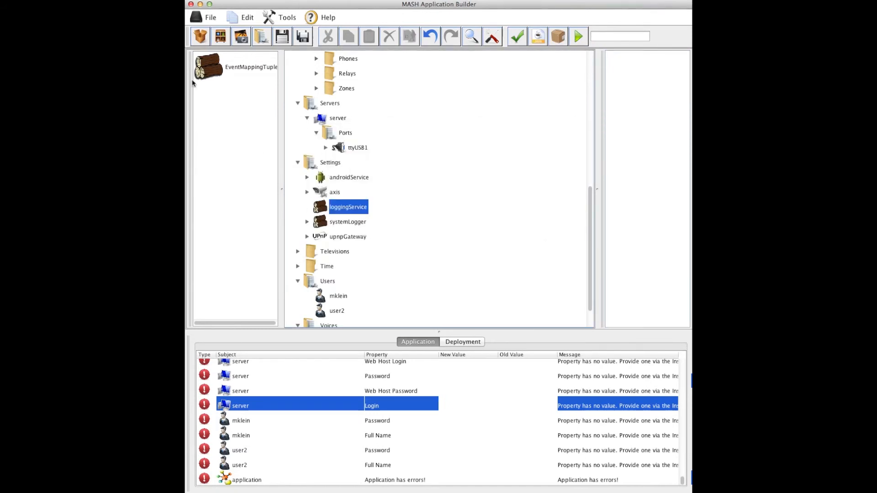
click(205, 68)
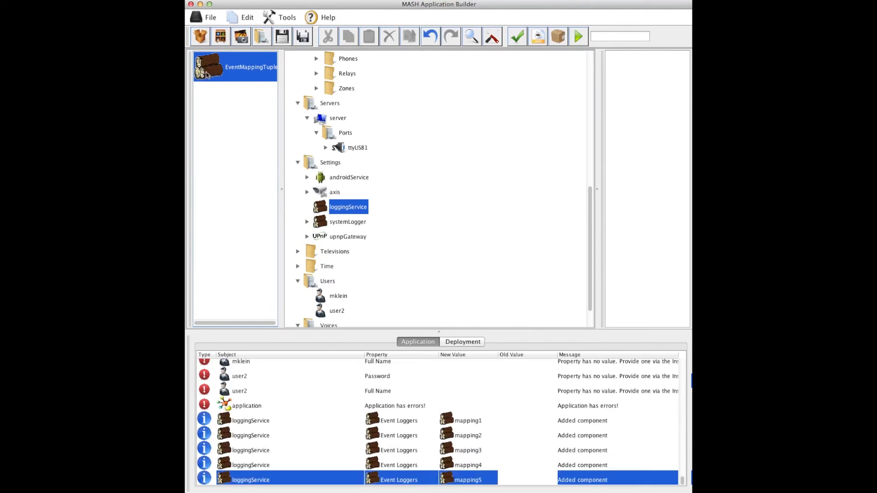
Map AndroidPhone.offline to androidPhone1, logger1, logger2 and systemLogger, then deploy the application
click(342, 237)
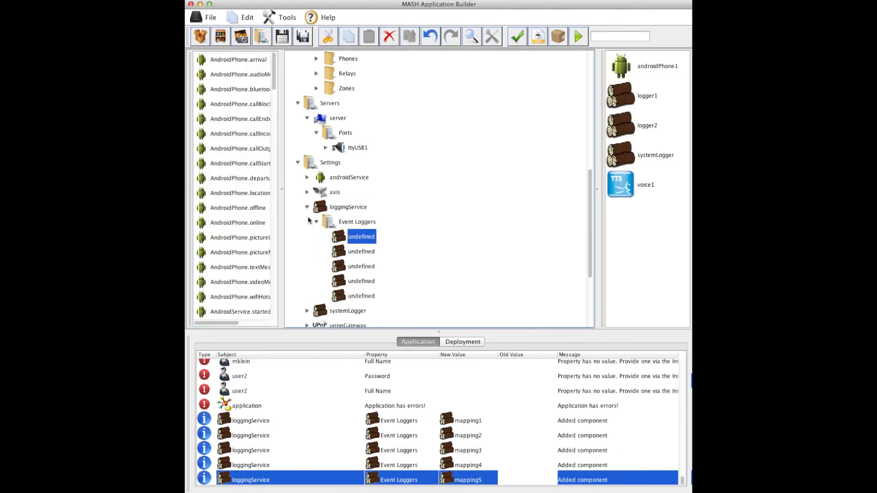
drag(224, 211, 338, 236)
click(631, 191)
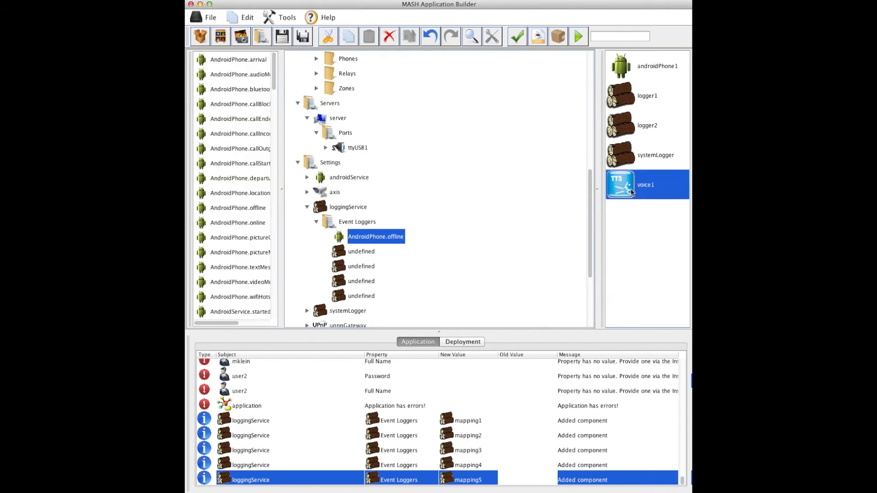
key(super+a)
drag(627, 144, 345, 237)
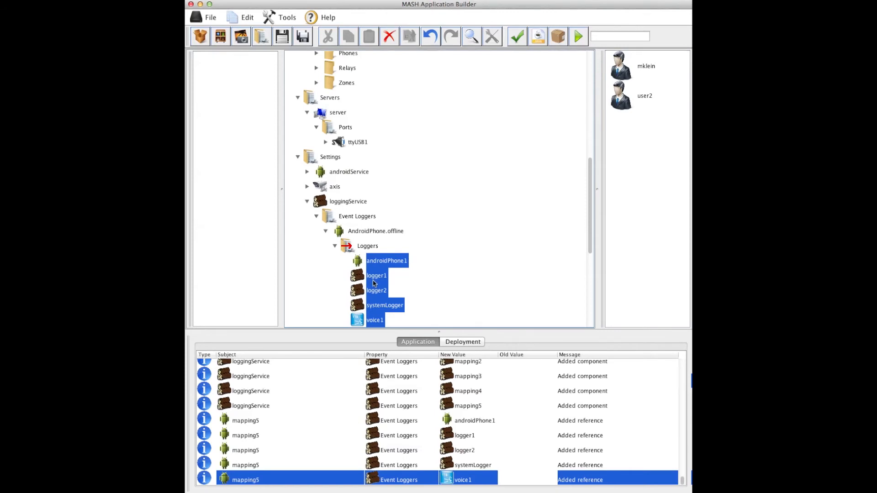
click(276, 16)
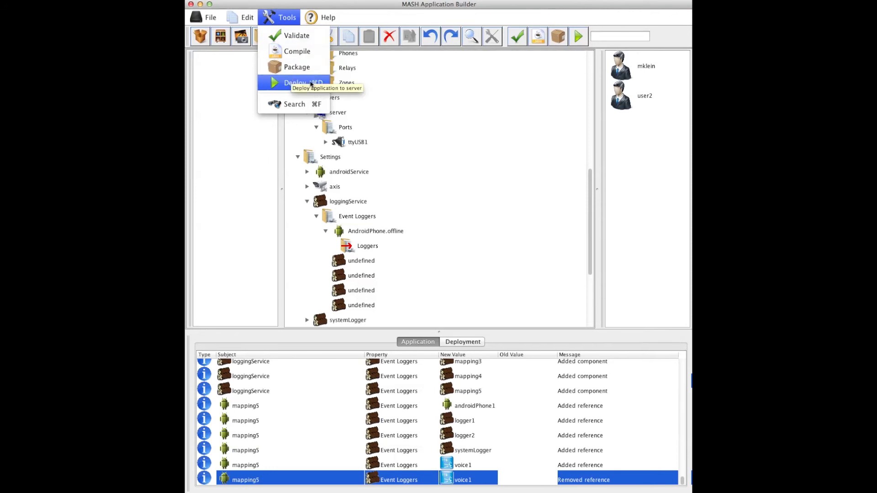
click(400, 127)
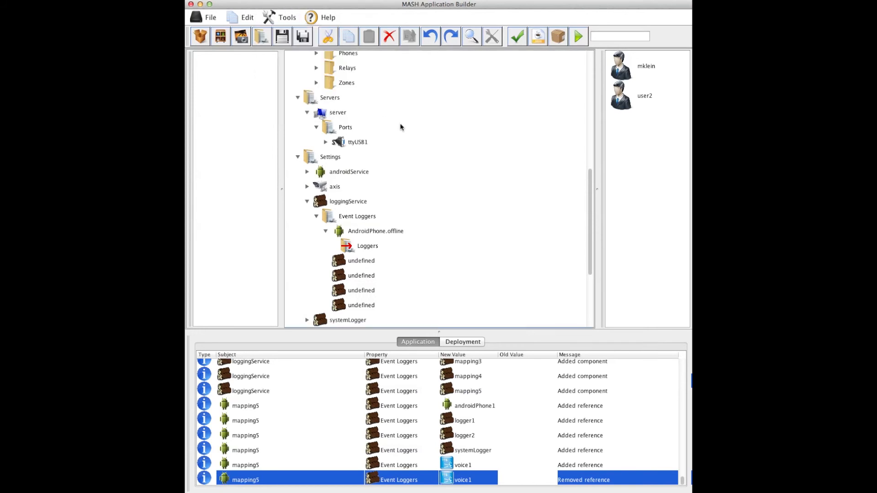